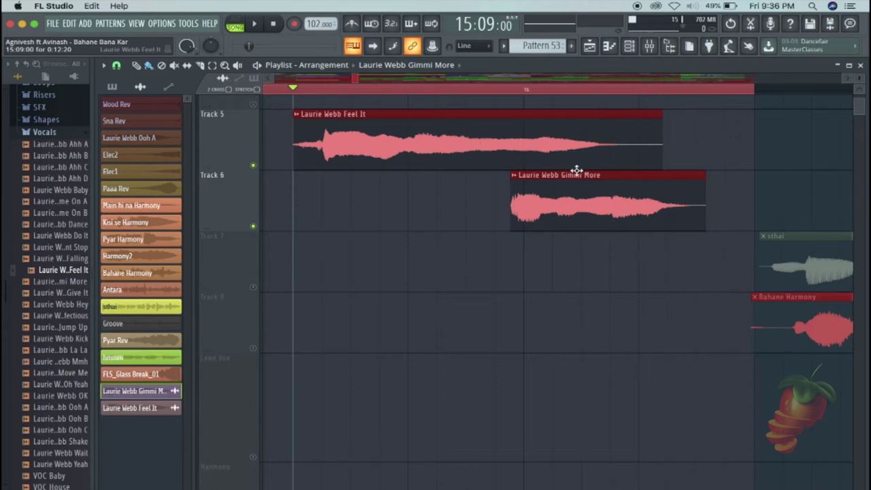
# Play back the Feel It and Gimmi More vocal clips on Tracks 5 and 6 twice.
pyautogui.press('space')
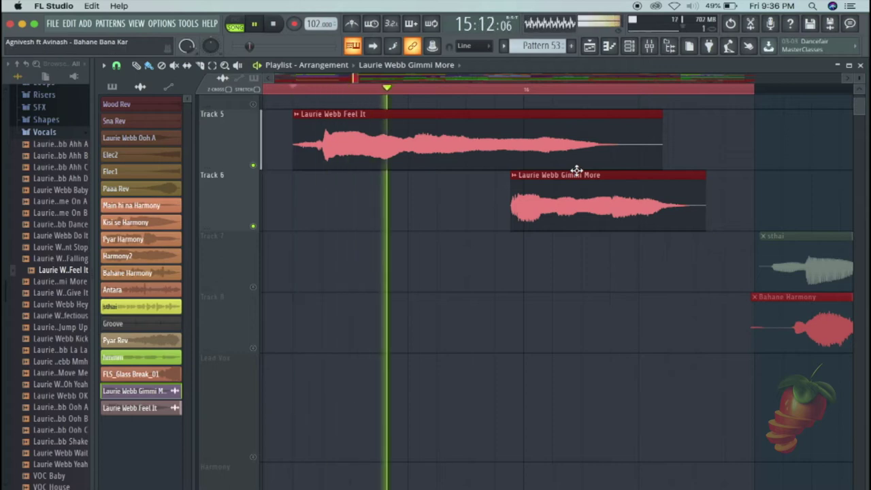
pyautogui.press('space')
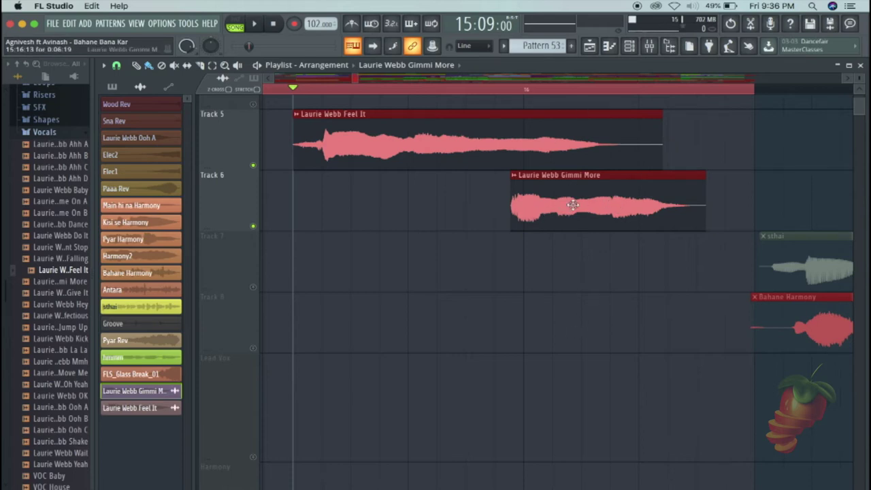
pyautogui.press('space')
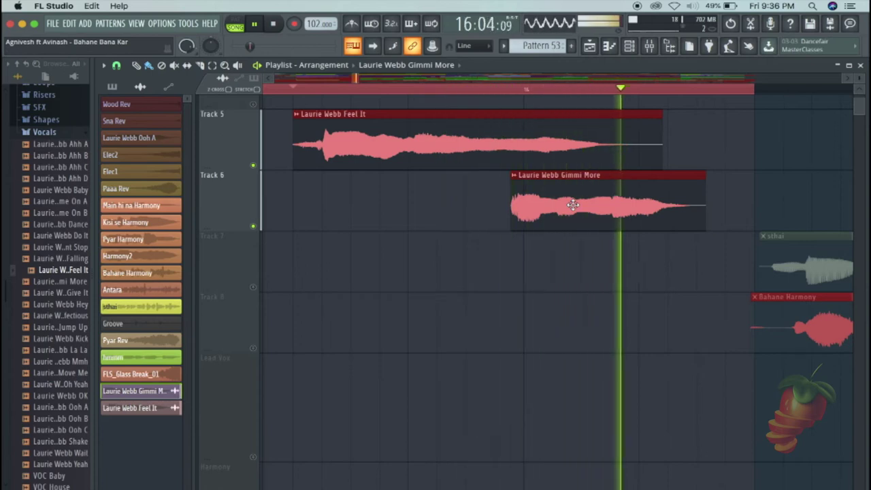
pyautogui.press('space')
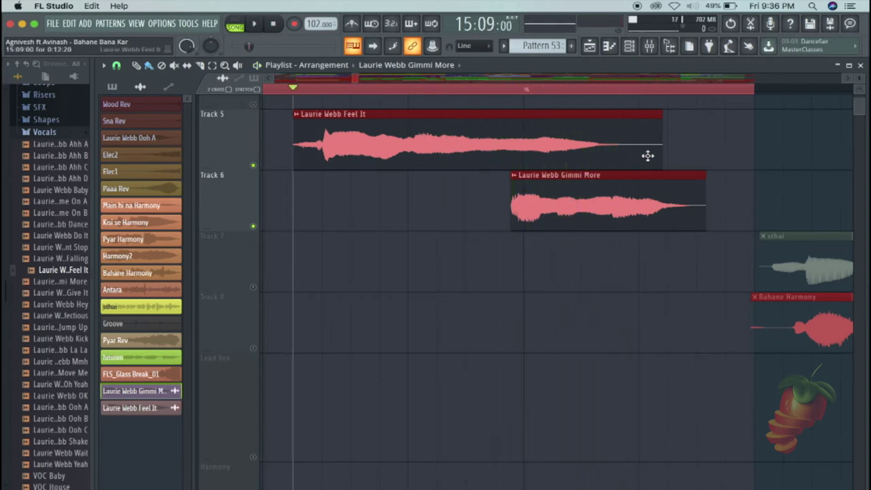
# Shorten the end of the Feel It clip to a length of 0:08:20 and set its declicking mode to Smooth (bleeding).
pyautogui.moveTo(662, 153); pyautogui.dragTo(538, 163)
pyautogui.click(723, 140)
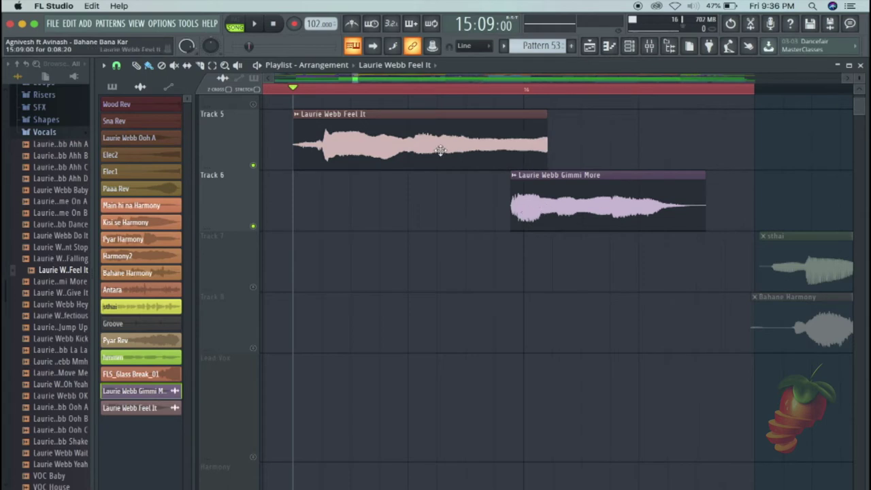
pyautogui.doubleClick(404, 136)
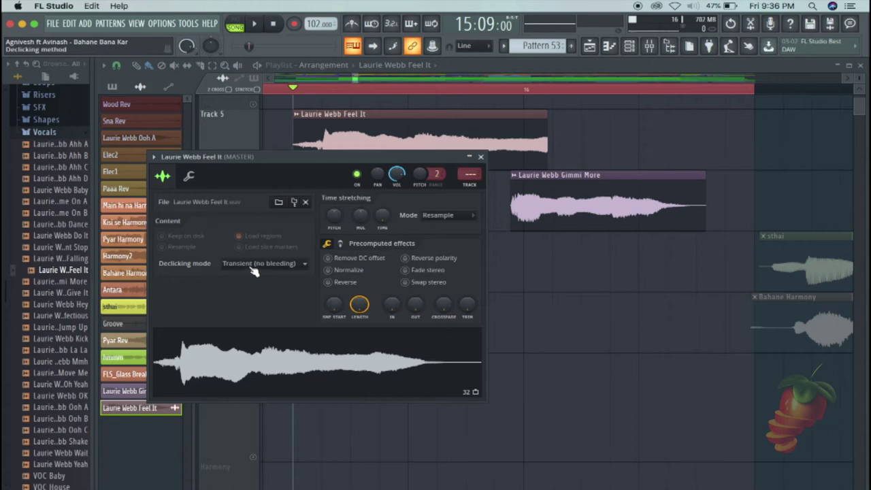
pyautogui.click(287, 266)
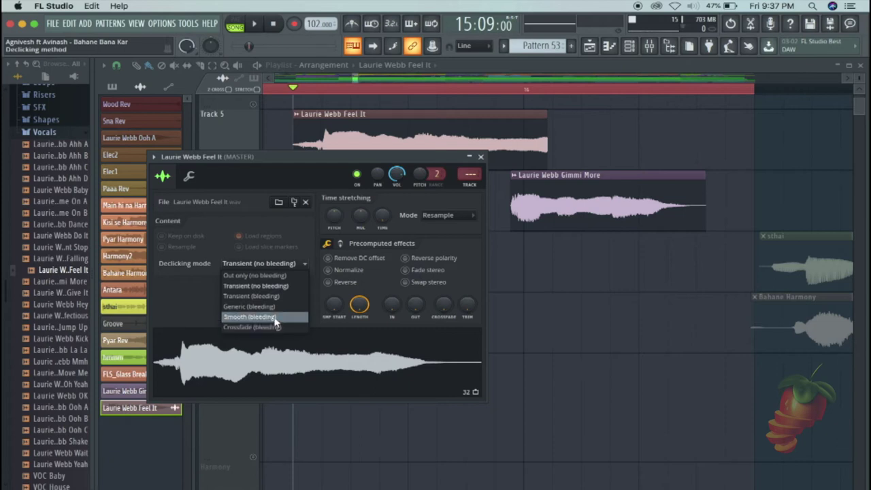
pyautogui.click(275, 318)
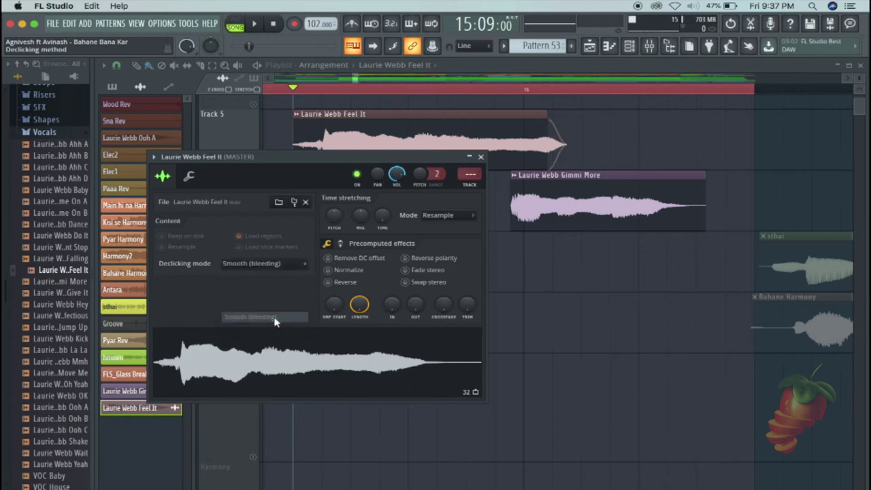
# Set the Feel It clip's declicking mode to Crossfade (bleeding) and trim its end back to the start of the Gimmi More clip.
pyautogui.click(269, 263)
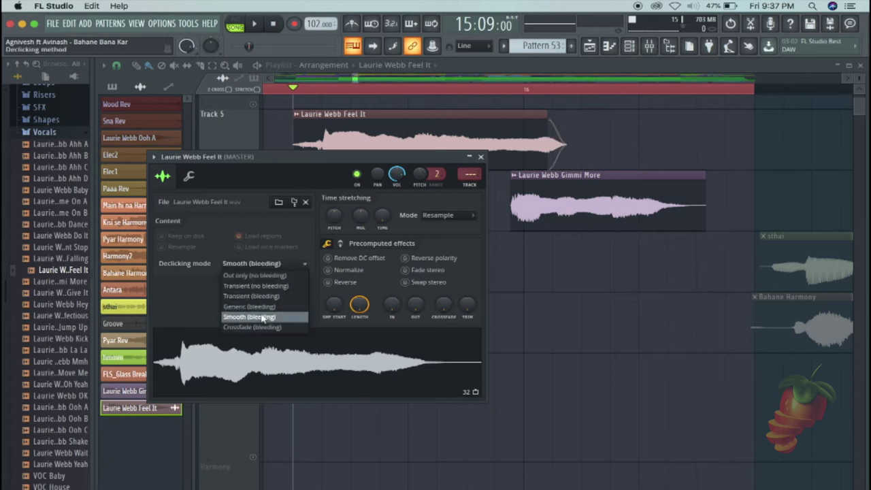
pyautogui.click(251, 330)
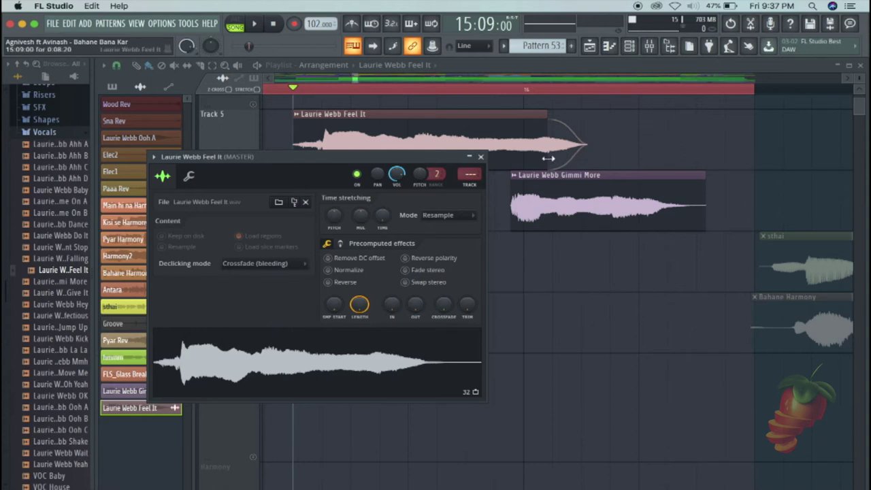
pyautogui.moveTo(548, 158); pyautogui.dragTo(508, 166)
# Set the Gimmi More clip's declicking mode to Smooth (bleeding) and trim its start slightly, to 15:16:15.
pyautogui.click(542, 202)
pyautogui.click(542, 202)
pyautogui.click(234, 250)
pyautogui.click(238, 304)
pyautogui.click(522, 196)
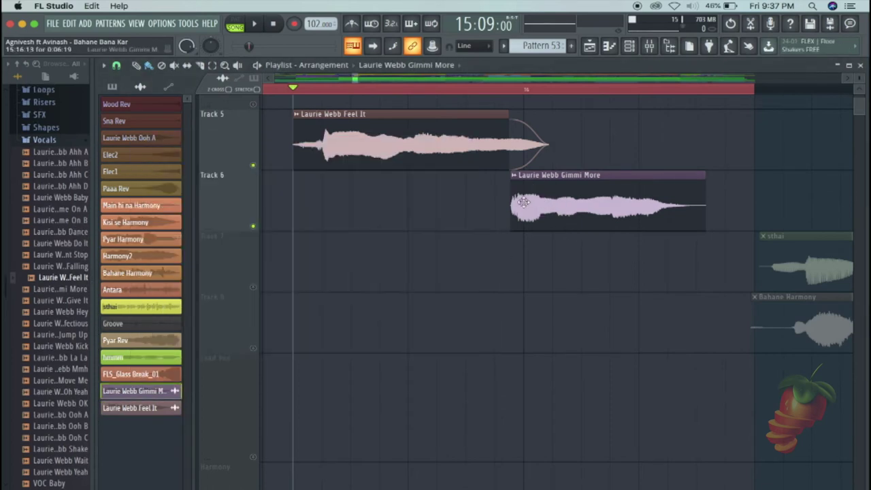
pyautogui.moveTo(515, 214)
pyautogui.mouseDown()
pyautogui.moveTo(526, 219)
pyautogui.moveTo(496, 219)
pyautogui.moveTo(505, 223)
pyautogui.mouseUp()
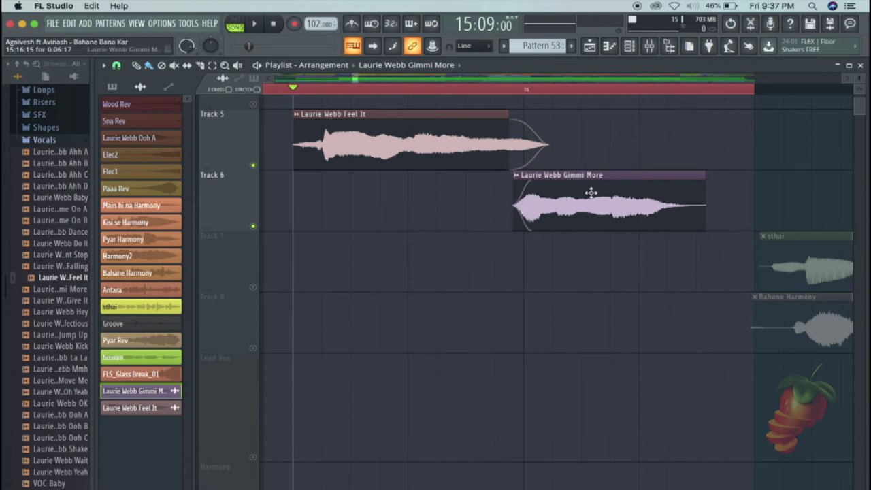
# Set the Gimmi More clip's declicking mode to Crossfade (bleeding).
pyautogui.doubleClick(553, 197)
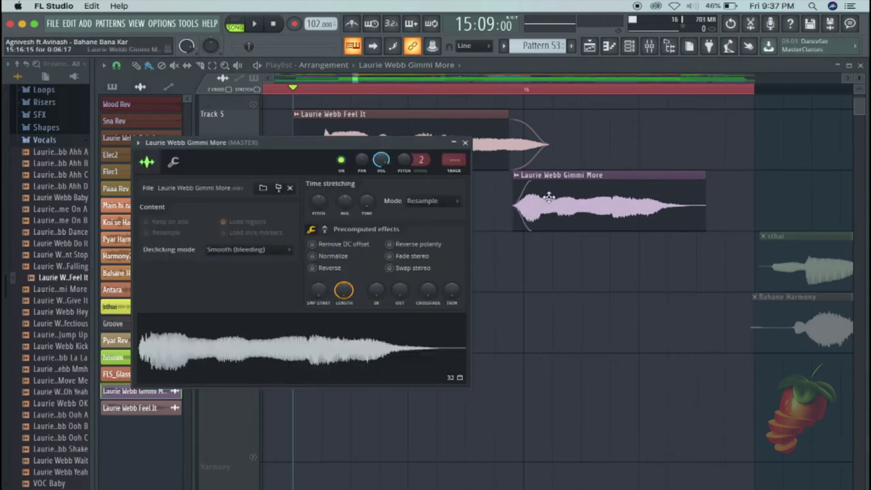
pyautogui.click(233, 250)
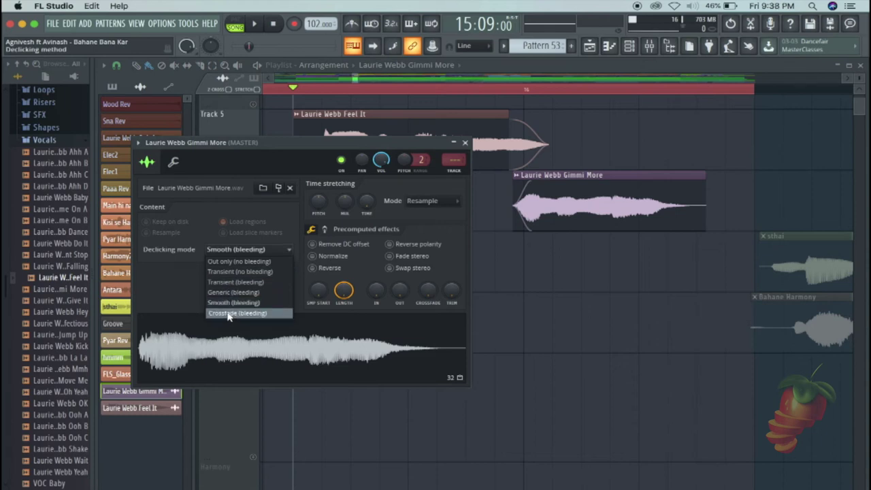
pyautogui.click(240, 315)
pyautogui.click(551, 203)
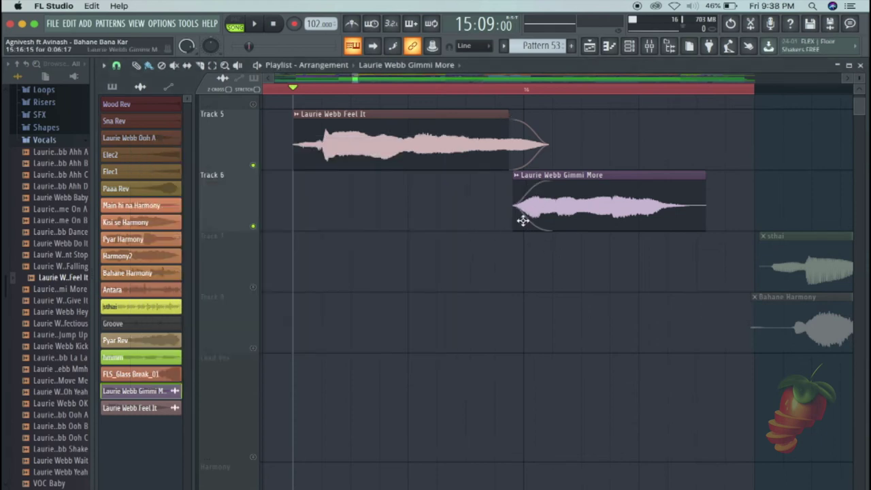
# Move the Gimmi More clip on Track 6 to start where Feel It ends, and play back the transition.
pyautogui.moveTo(555, 211); pyautogui.dragTo(555, 213)
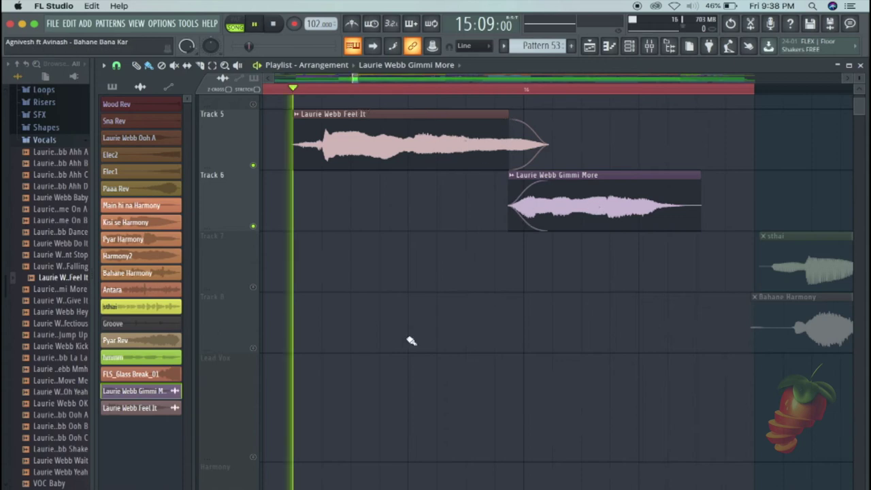
pyautogui.press('space')
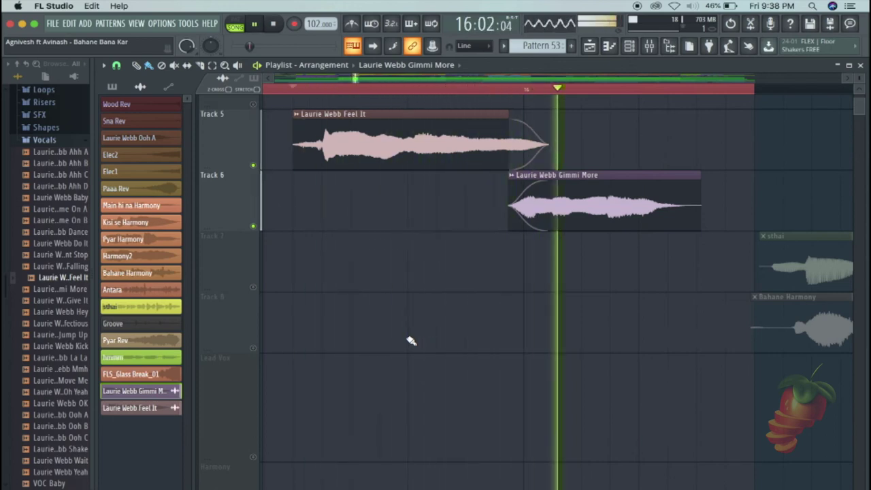
pyautogui.press('space')
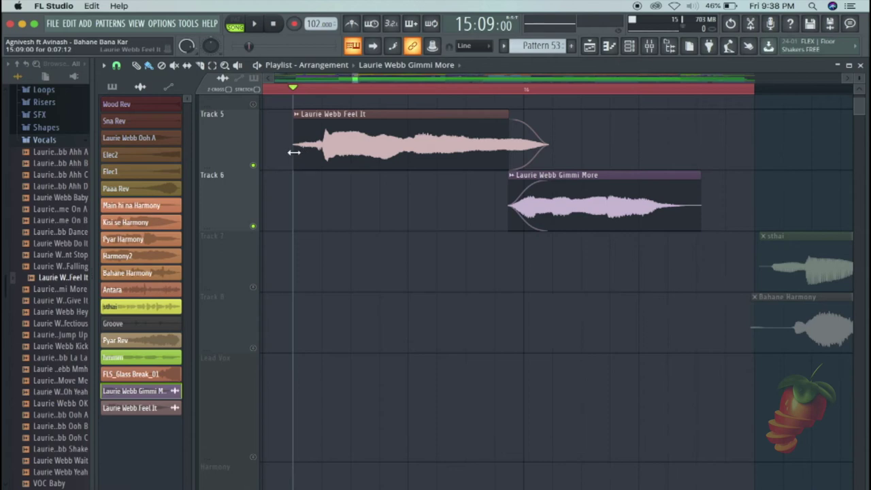
# Trim the end of the Gimmi More clip to a length of 0:05:02.
pyautogui.moveTo(701, 209); pyautogui.dragTo(682, 214)
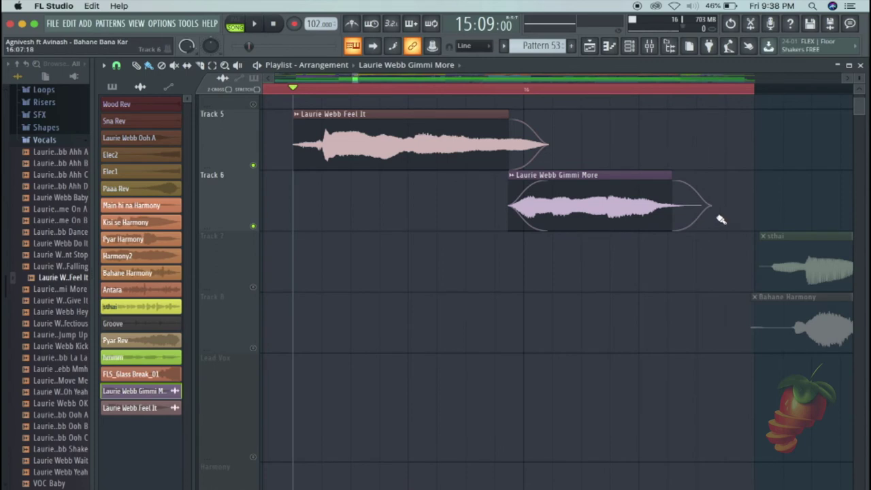
pyautogui.click(674, 203)
pyautogui.moveTo(676, 204); pyautogui.dragTo(654, 203)
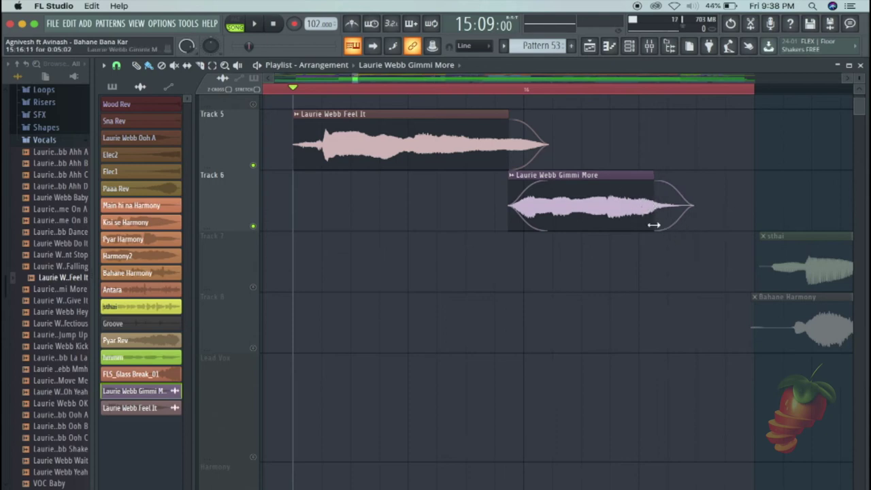
pyautogui.click(648, 194)
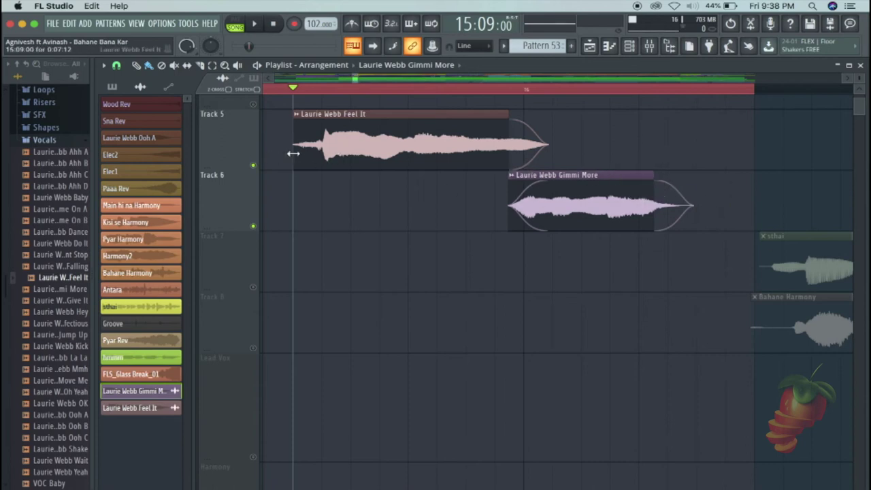
# Set the Feel It clip's declicking mode to Out only (no bleeding) and trim its start to 15:10:00.
pyautogui.doubleClick(417, 136)
pyautogui.click(269, 264)
pyautogui.click(262, 276)
pyautogui.click(583, 297)
pyautogui.moveTo(297, 157); pyautogui.dragTo(334, 166)
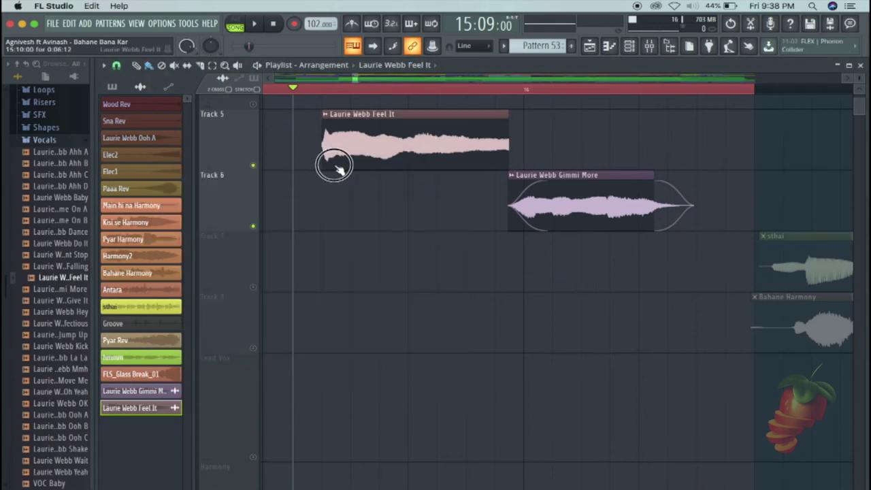
# Inspect the trimmed start of the Feel It clip and play it back repeatedly to hear how it begins.
pyautogui.scroll(5, 330, 93)
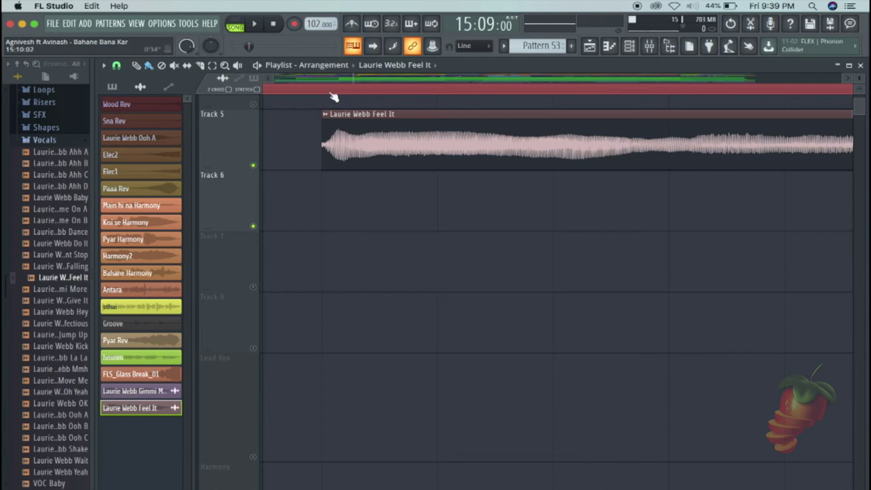
pyautogui.scroll(-3, 317, 96)
pyautogui.scroll(2, 315, 94)
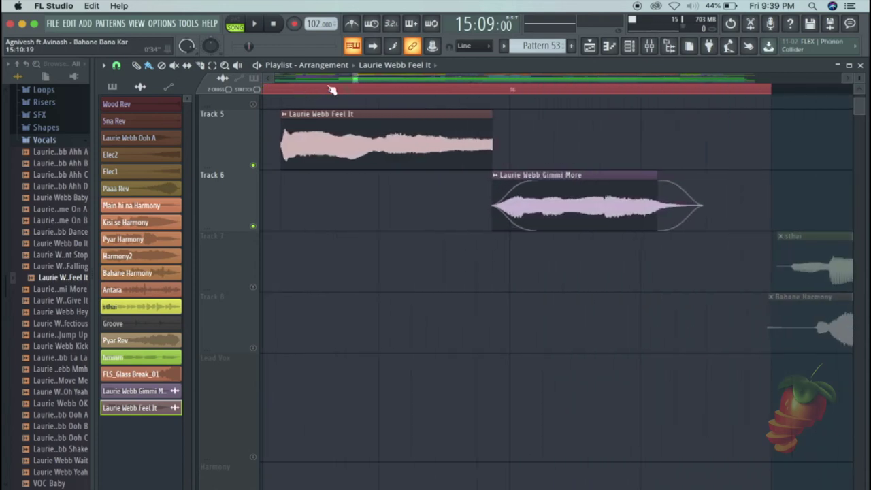
pyautogui.click(276, 92)
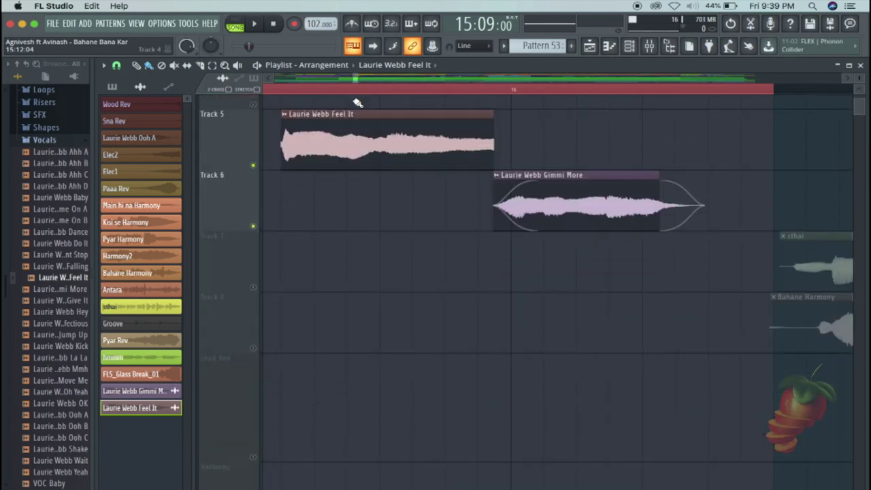
pyautogui.press('space')
pyautogui.press('space')
pyautogui.press('space')
pyautogui.press('space')
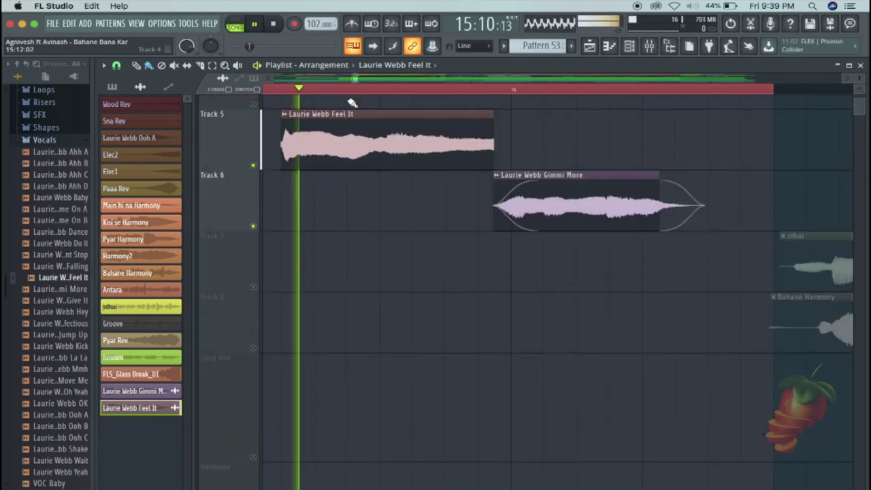
pyautogui.click(270, 78)
pyautogui.press('space')
pyautogui.press('space')
pyautogui.press('space')
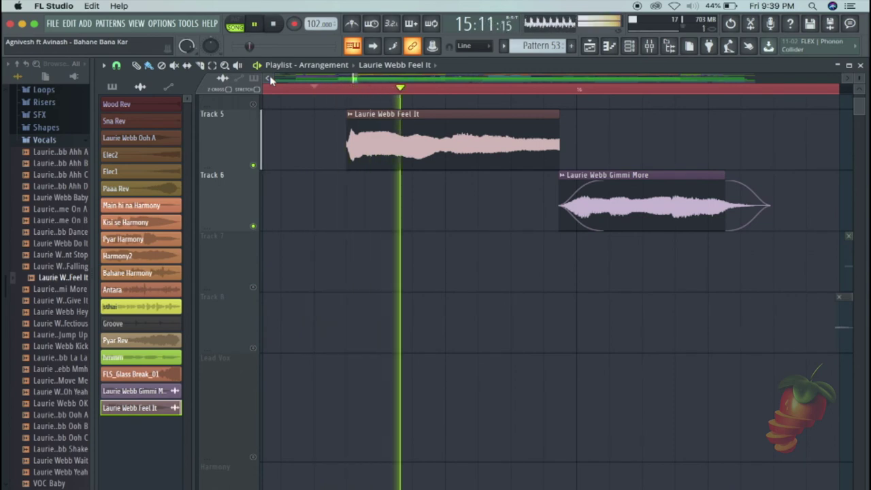
pyautogui.press('space')
# Try Smooth (bleeding) on the Feel It clip, and settle on Crossfade (bleeding) as its declicking mode.
pyautogui.doubleClick(359, 133)
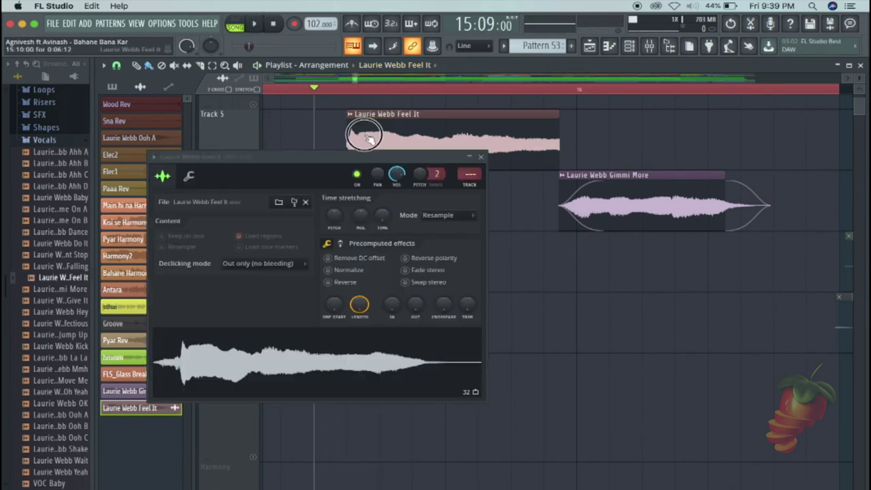
pyautogui.click(282, 263)
pyautogui.click(257, 319)
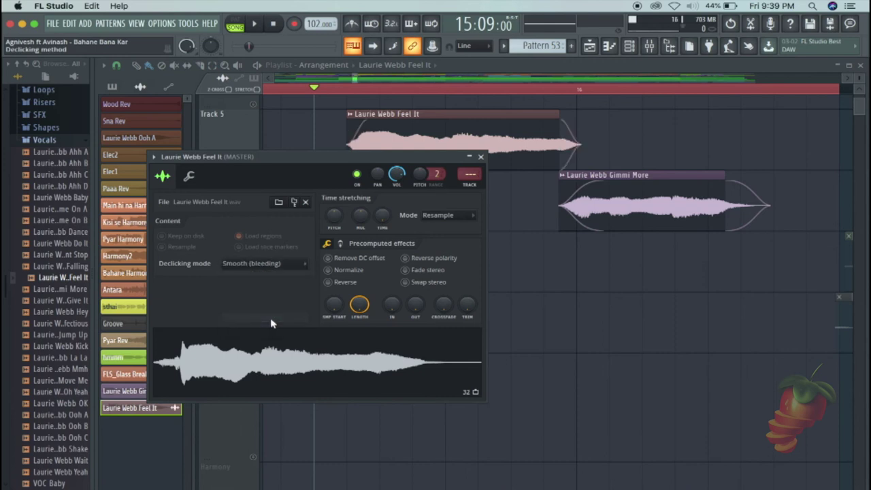
pyautogui.click(250, 267)
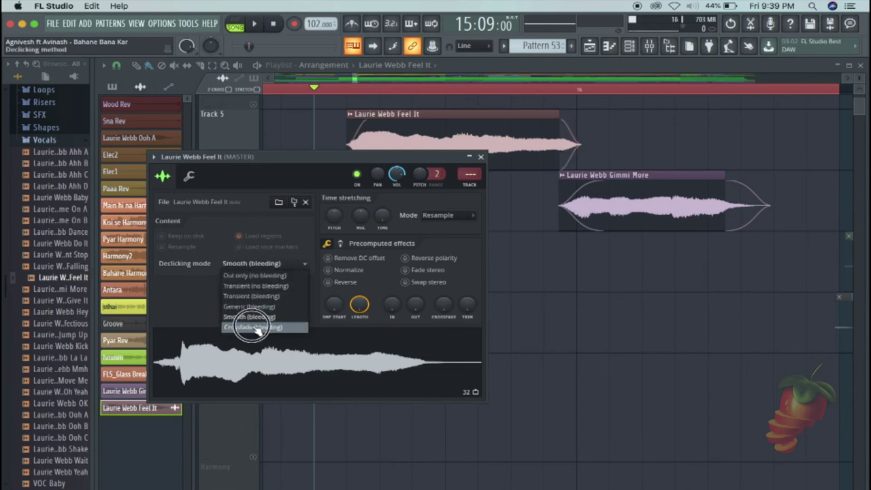
pyautogui.click(254, 328)
pyautogui.click(558, 290)
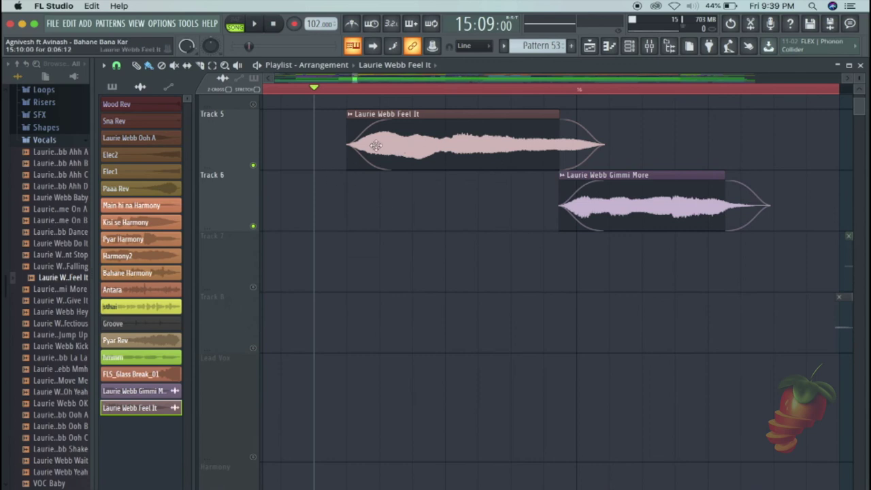
# Play back the crossfaded clips repeatedly and examine the Feel It fade-in and its overlap with Gimmi More up close.
pyautogui.press('space')
pyautogui.press('space')
pyautogui.press('space')
pyautogui.press('space')
pyautogui.press('space')
pyautogui.press('space')
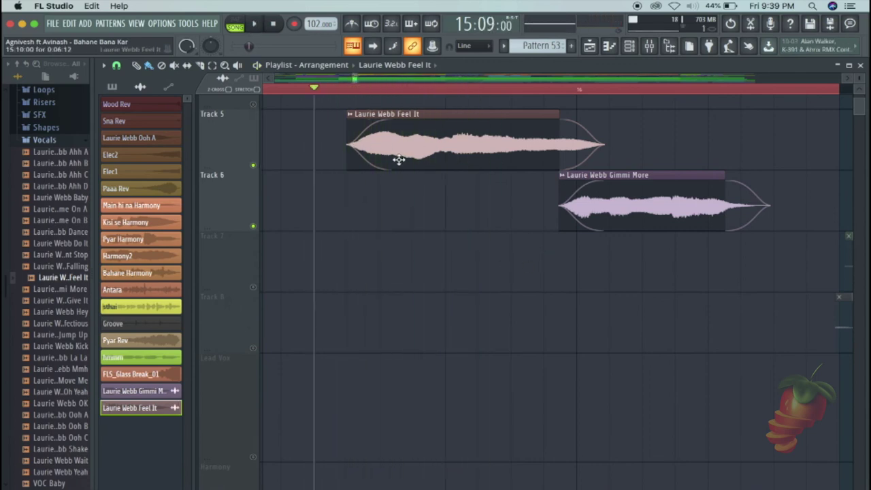
pyautogui.scroll(3, 379, 97)
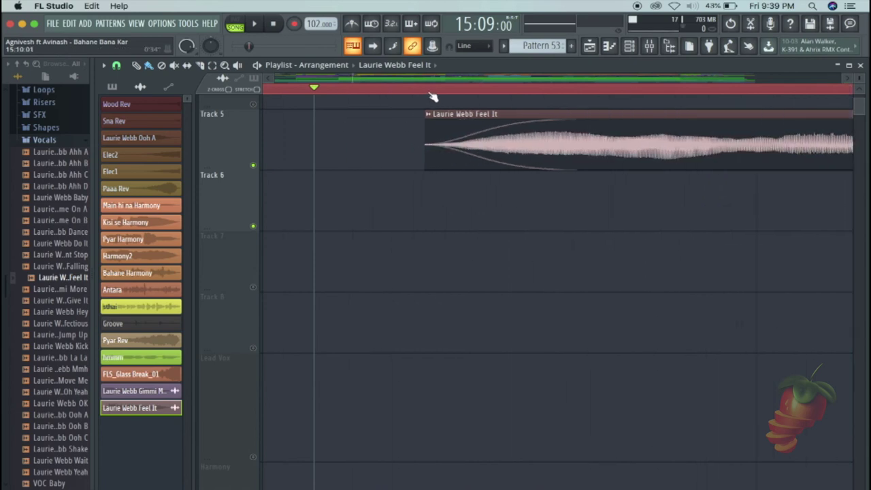
pyautogui.scroll(-1, 421, 96)
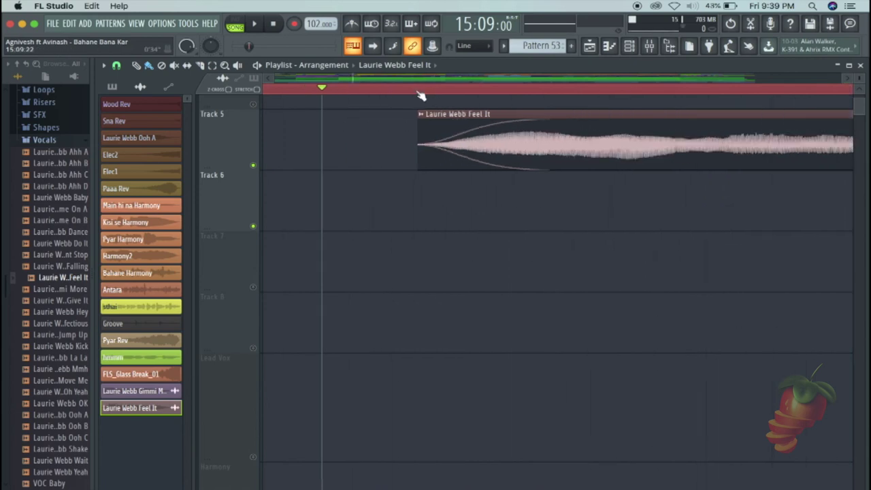
pyautogui.scroll(-5, 421, 96)
pyautogui.scroll(6, 409, 93)
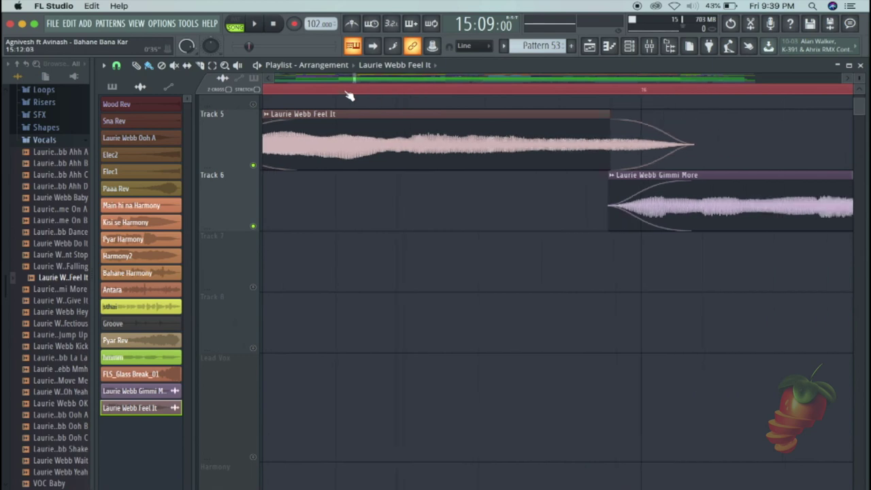
# Set the Feel It clip's declicking mode back to Out only (no bleeding).
pyautogui.scroll(-5, 346, 93)
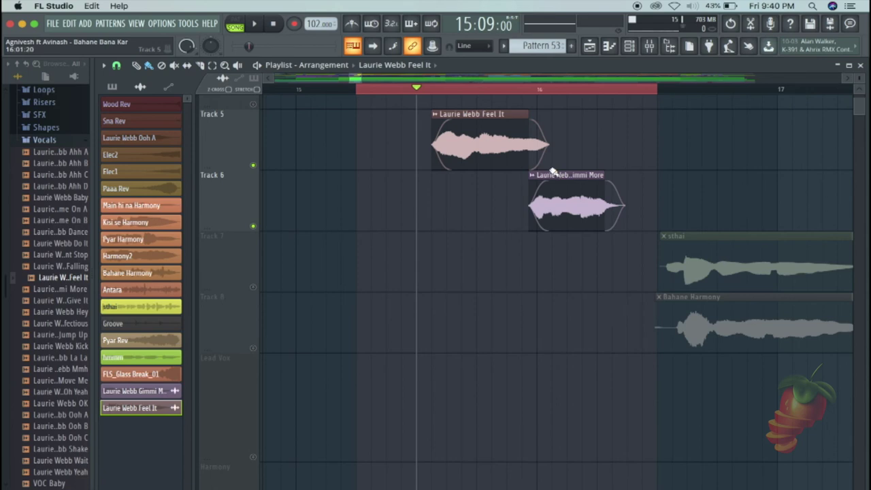
pyautogui.doubleClick(463, 129)
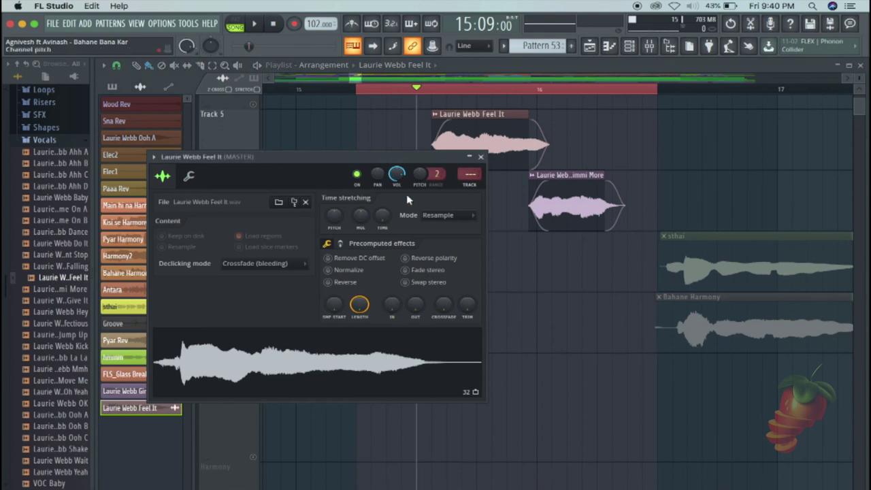
pyautogui.click(258, 264)
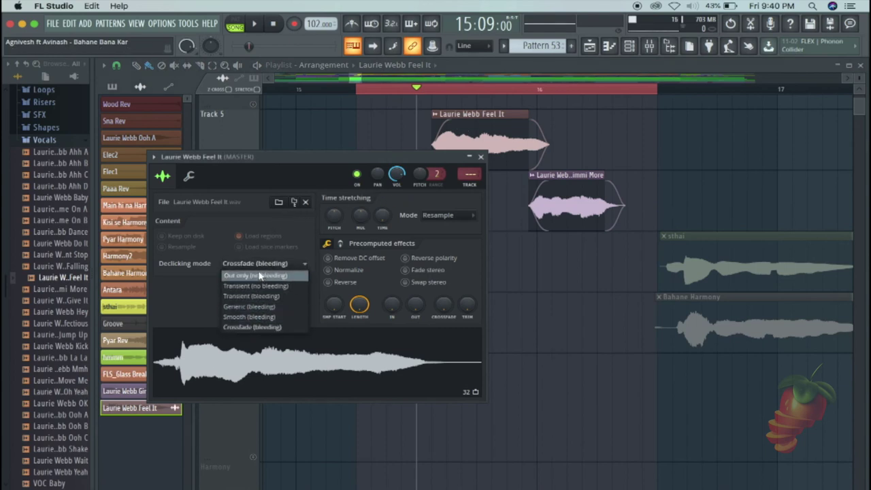
pyautogui.click(253, 276)
pyautogui.click(542, 246)
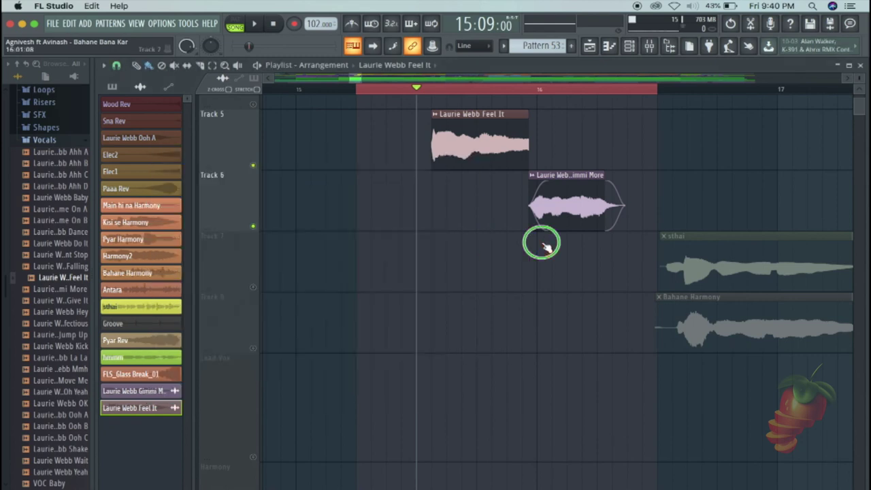
# Extend the end of the Feel It clip over the Gimmi More clip, to a length of 0:10:12.
pyautogui.doubleClick(483, 134)
pyautogui.click(437, 117)
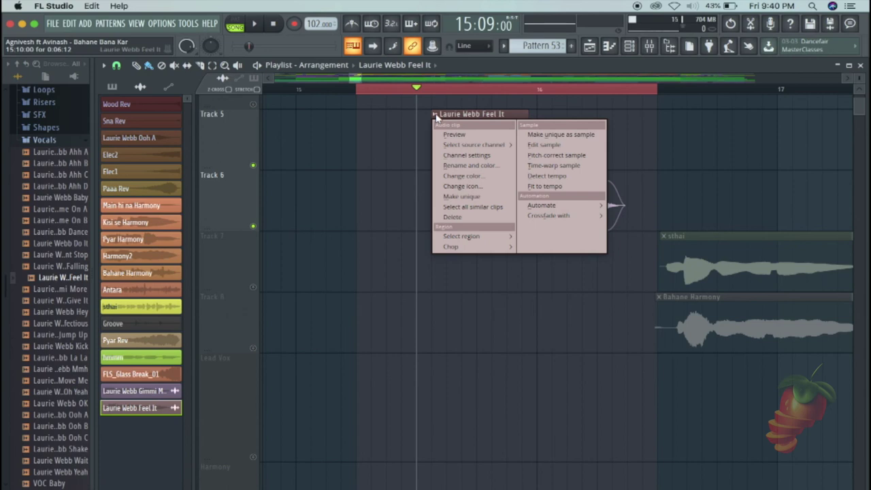
pyautogui.click(681, 125)
pyautogui.moveTo(534, 144); pyautogui.dragTo(587, 144)
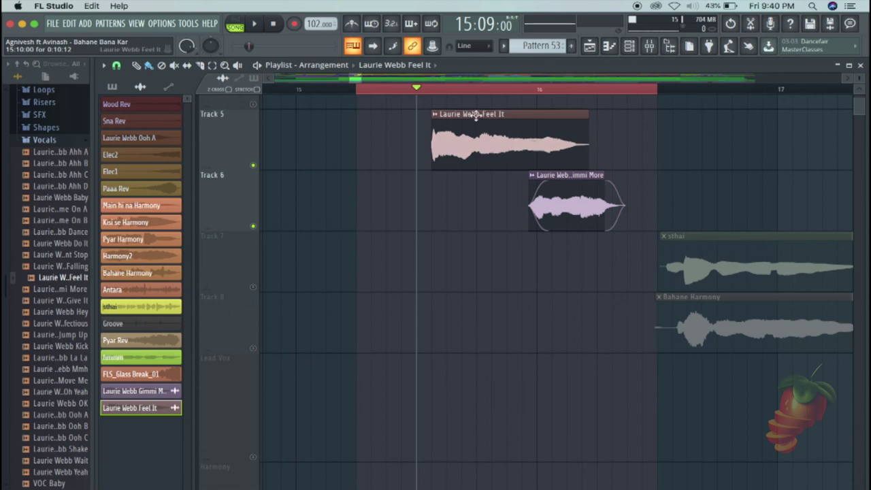
# Create a volume automation clip for the Feel It audio clip.
pyautogui.click(434, 116)
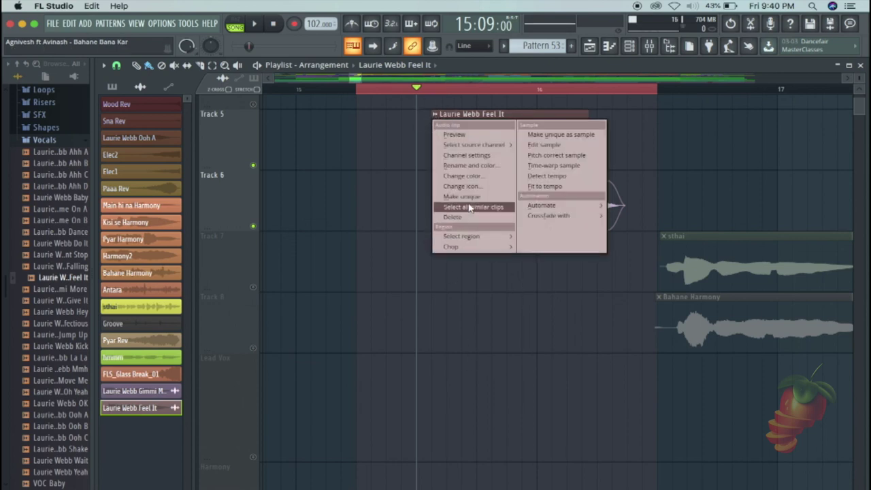
pyautogui.moveTo(559, 211)
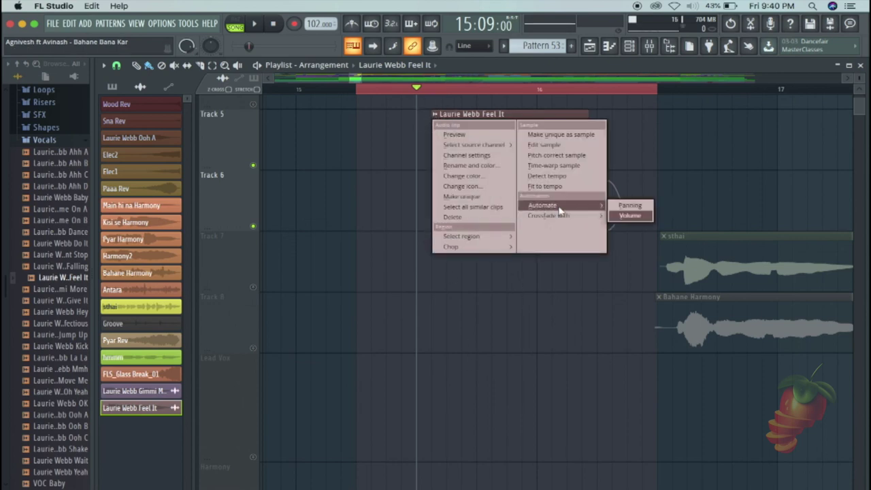
pyautogui.click(631, 217)
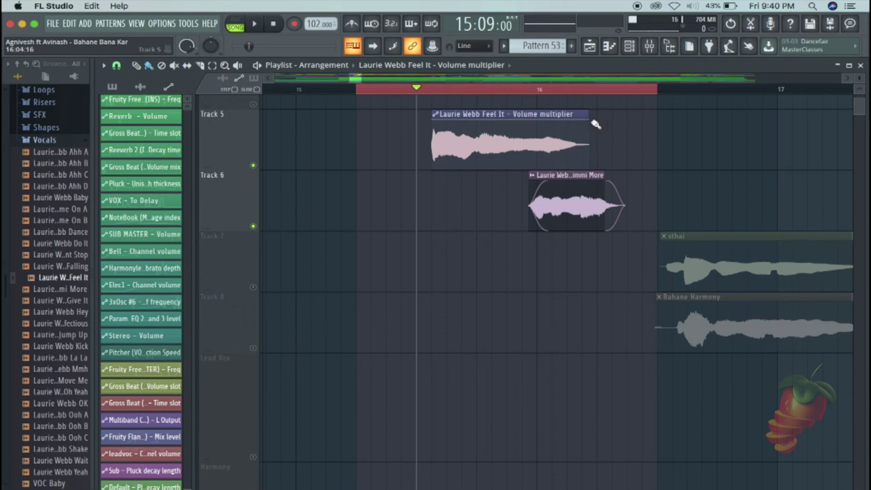
# Shape the Feel It volume automation into a gently curved fade-out down to zero at the clip's end, and play it back.
pyautogui.moveTo(590, 122); pyautogui.dragTo(588, 169)
pyautogui.moveTo(516, 141); pyautogui.dragTo(516, 128)
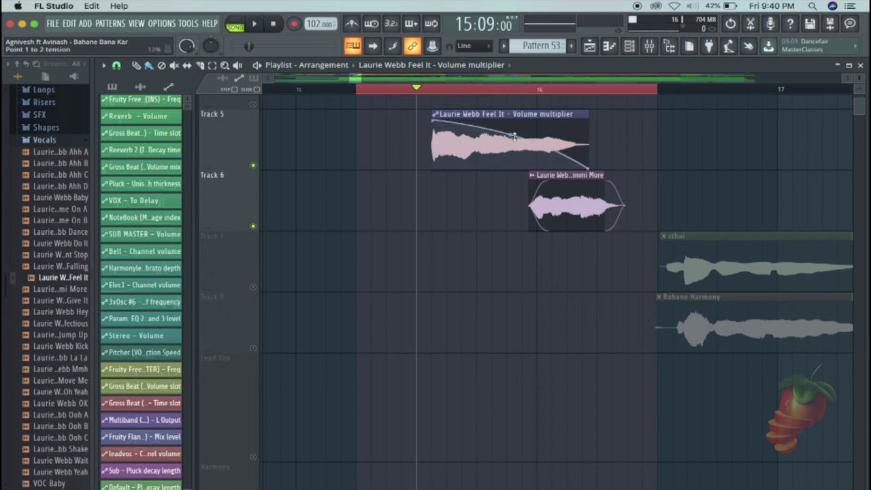
pyautogui.press('space')
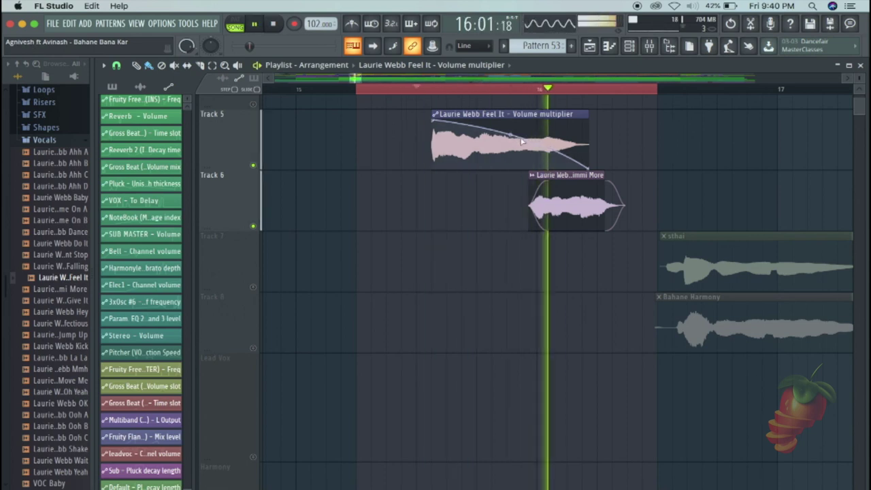
pyautogui.press('space')
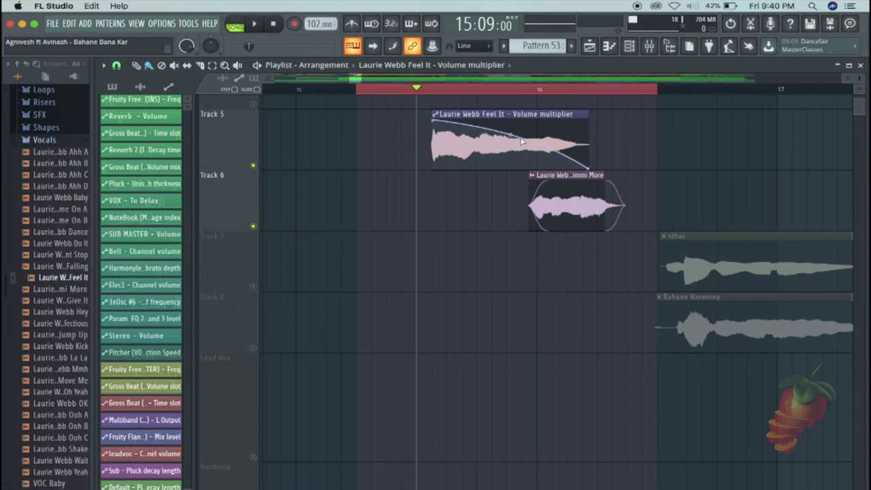
# Add a point near the middle of the Feel It volume automation, shape a curved fade-in from zero before it, and play it back.
pyautogui.scroll(2, 543, 92)
pyautogui.scroll(-2, 542, 91)
pyautogui.rightClick(507, 124)
pyautogui.moveTo(433, 121); pyautogui.dragTo(468, 126)
pyautogui.press('space')
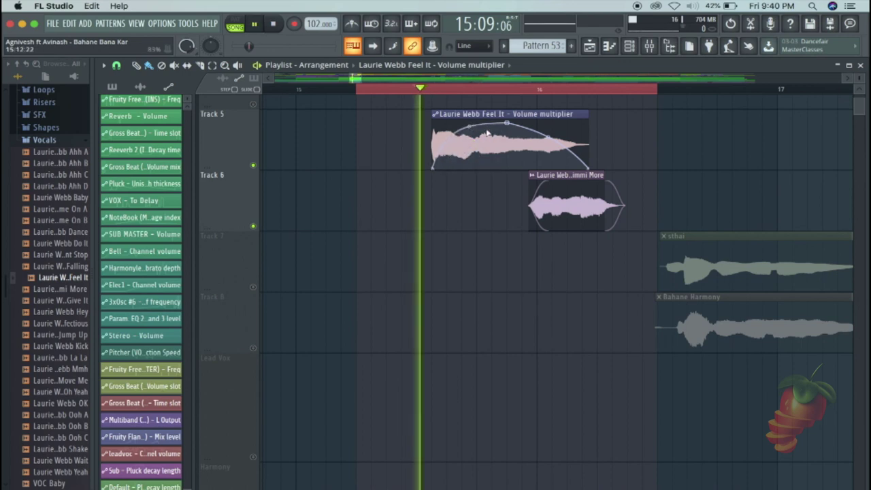
pyautogui.press('space')
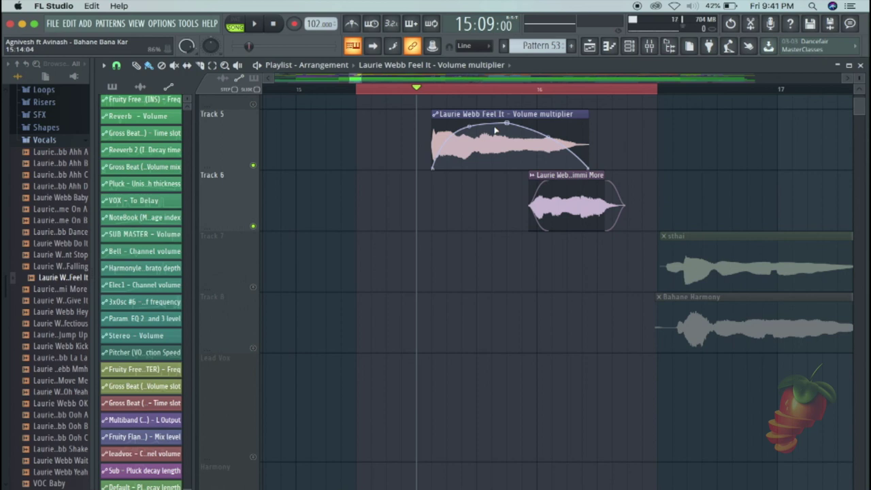